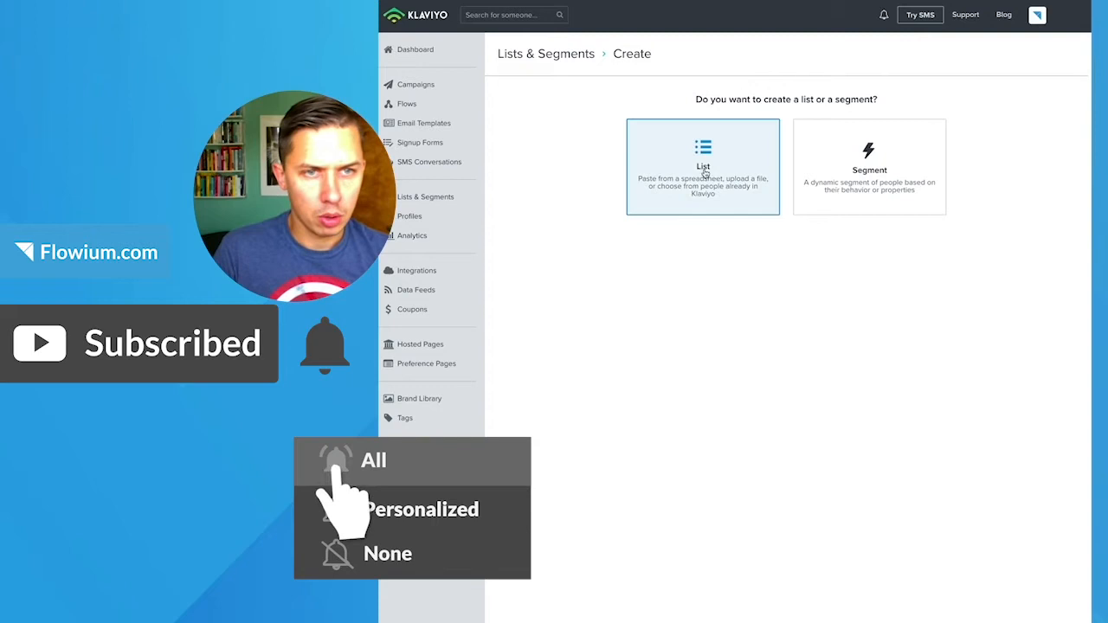
# Step: Start a new segment and name it "Last 6 month and Last Year"
pyautogui.click(866, 160)
pyautogui.click(646, 129)
pyautogui.write('Last 6')
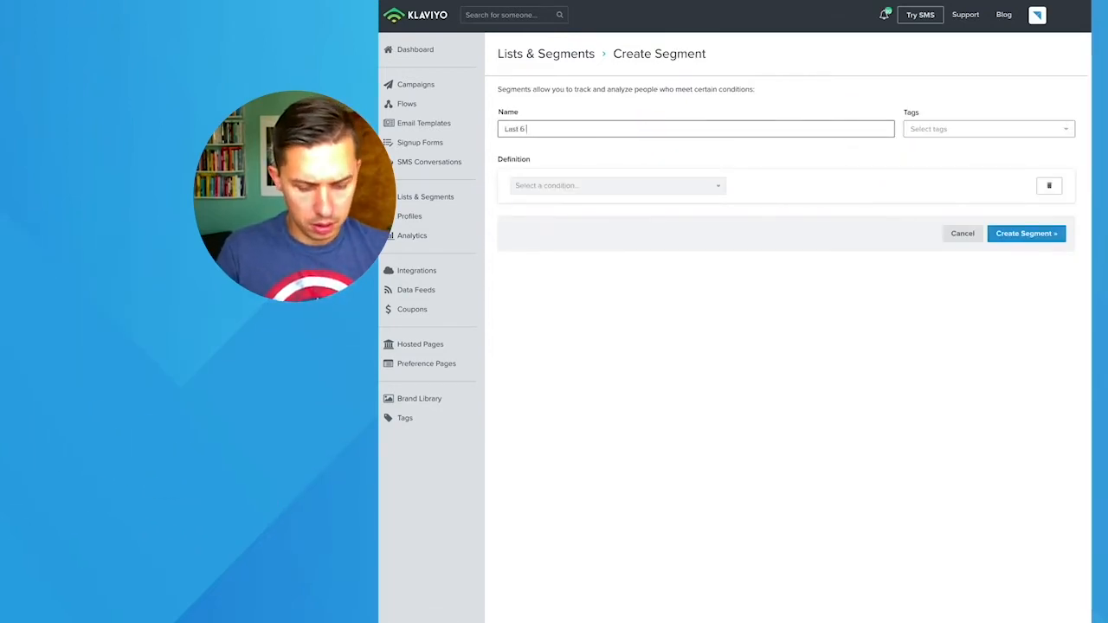
pyautogui.write(' month and Last Year')
# Step: Add a "What someone has done (or not done)" condition to the segment using the Shopify Placed Order metric
pyautogui.click(589, 186)
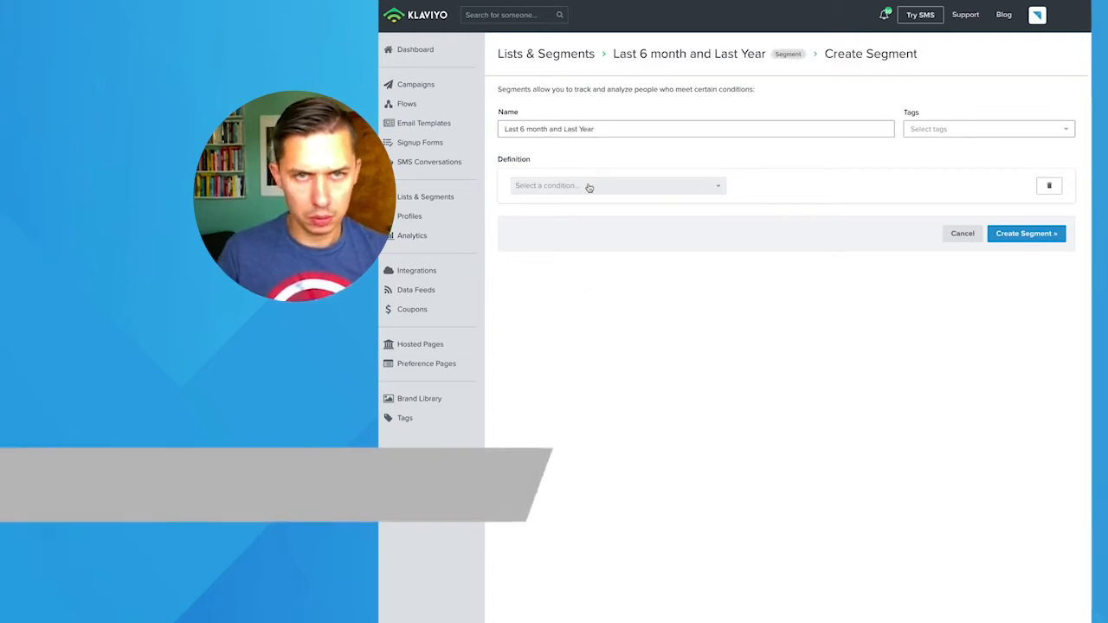
pyautogui.click(586, 206)
pyautogui.click(578, 216)
pyautogui.write('place')
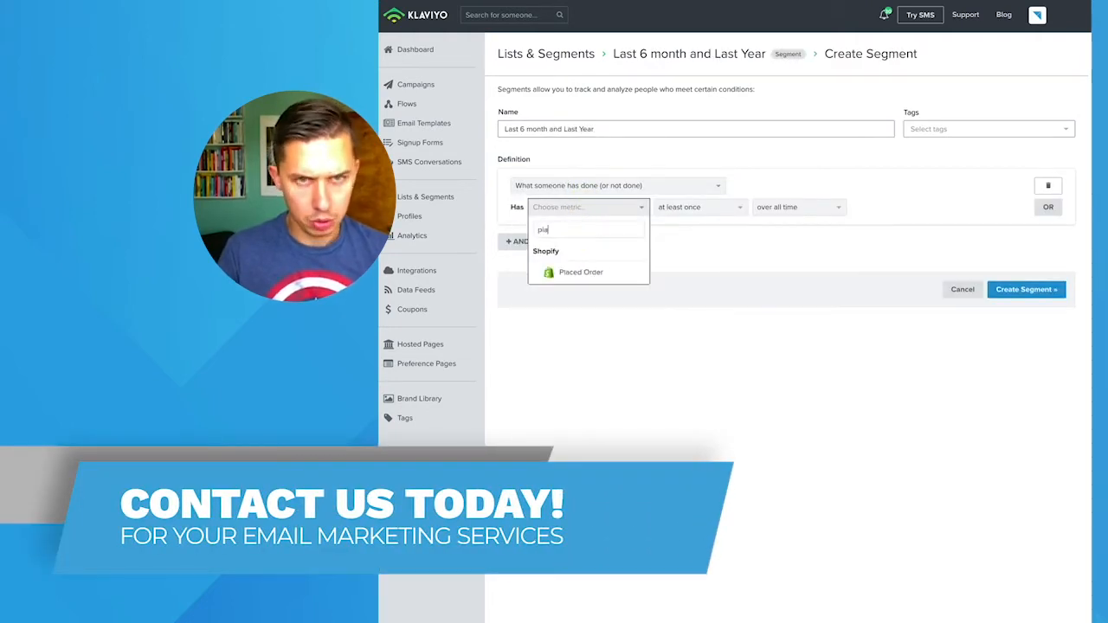
pyautogui.click(589, 278)
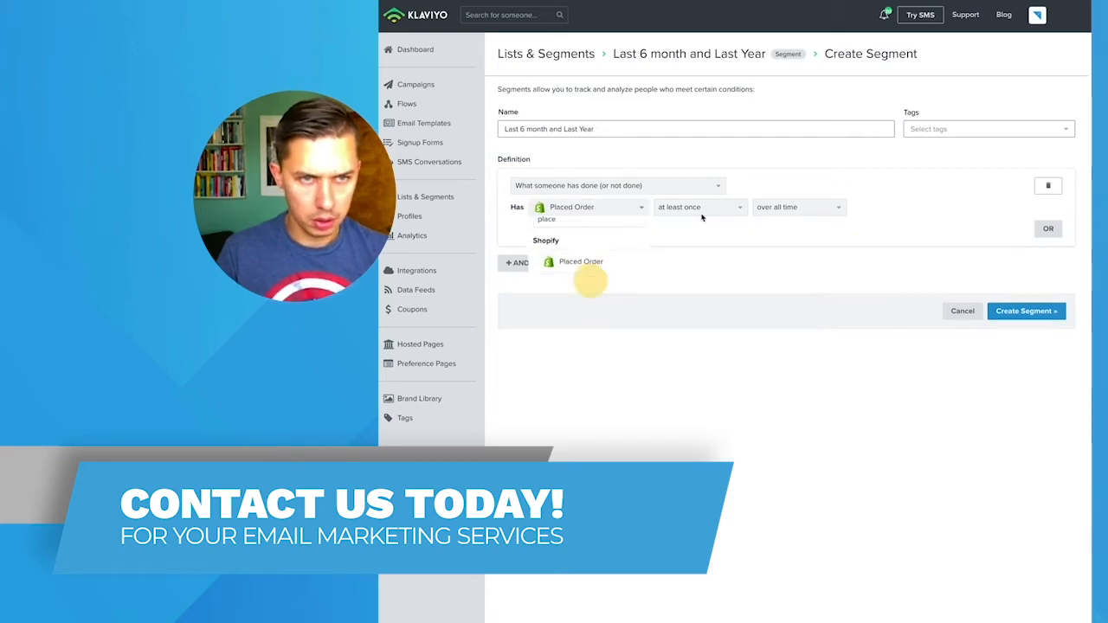
# Step: Limit the Placed Order condition to orders in the last 26 weeks
pyautogui.click(780, 208)
pyautogui.click(829, 245)
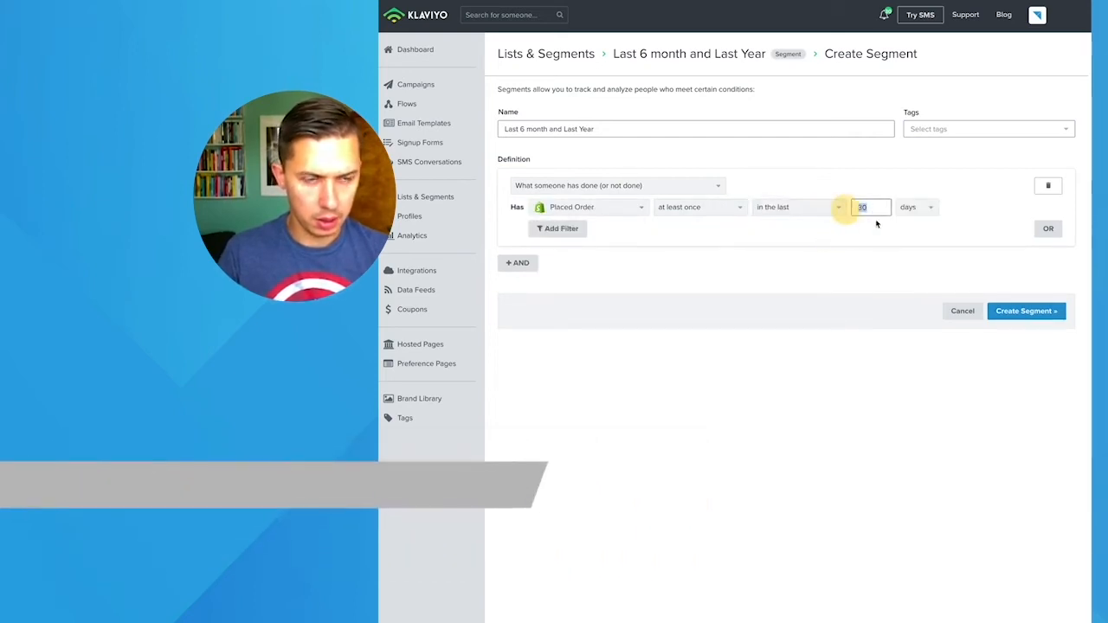
pyautogui.moveTo(866, 210); pyautogui.dragTo(887, 204)
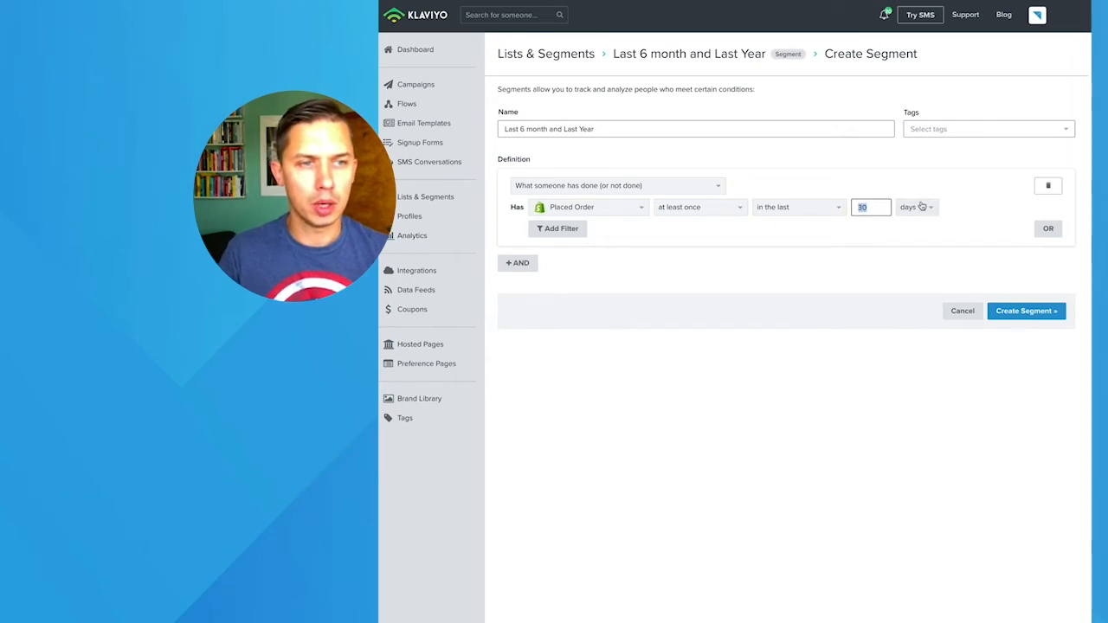
pyautogui.click(925, 207)
pyautogui.click(923, 263)
pyautogui.doubleClick(858, 208)
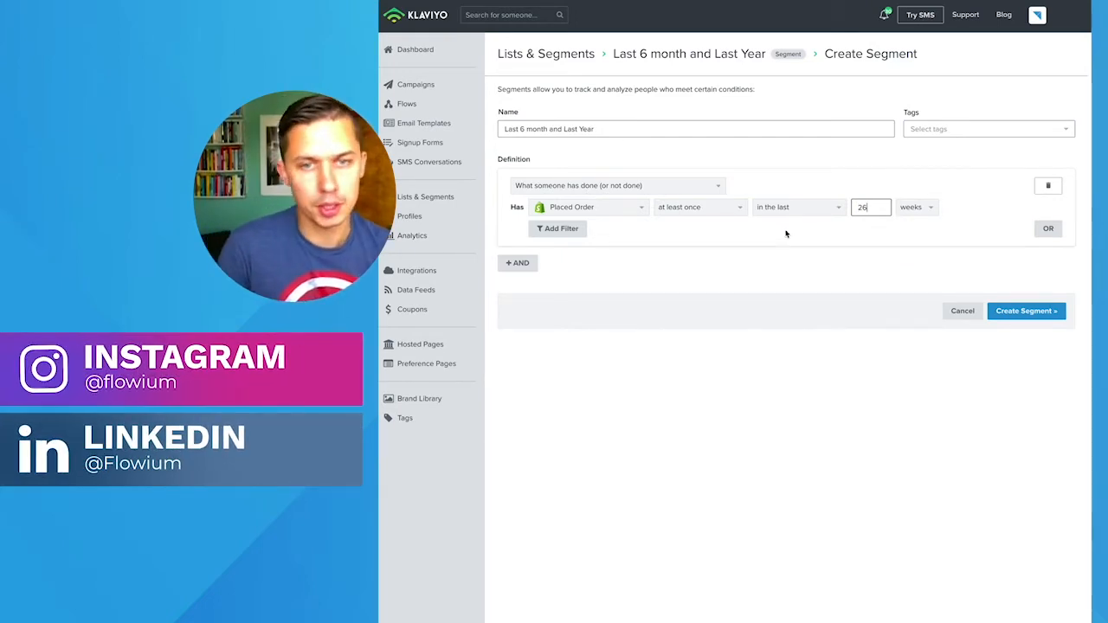
# Step: Add a second AND condition for what someone has done, using the Placed Order metric
pyautogui.click(511, 263)
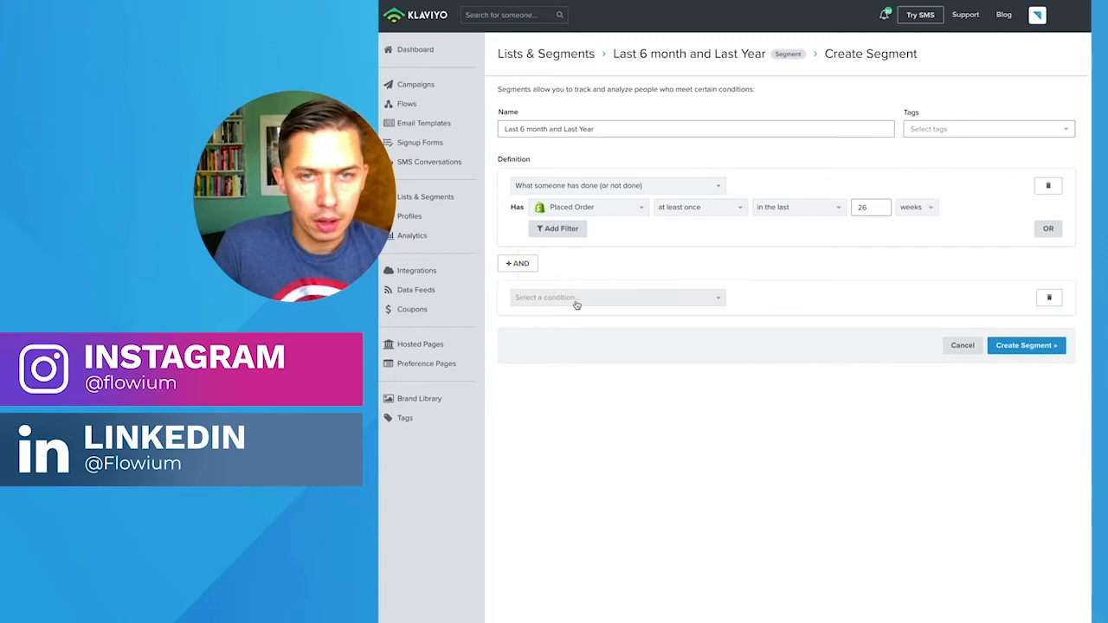
pyautogui.click(576, 300)
pyautogui.click(584, 322)
pyautogui.write('place')
pyautogui.click(582, 385)
# Step: Set the second condition's time frame to between 52 and 104 weeks ago and create the segment
pyautogui.click(829, 322)
pyautogui.click(817, 364)
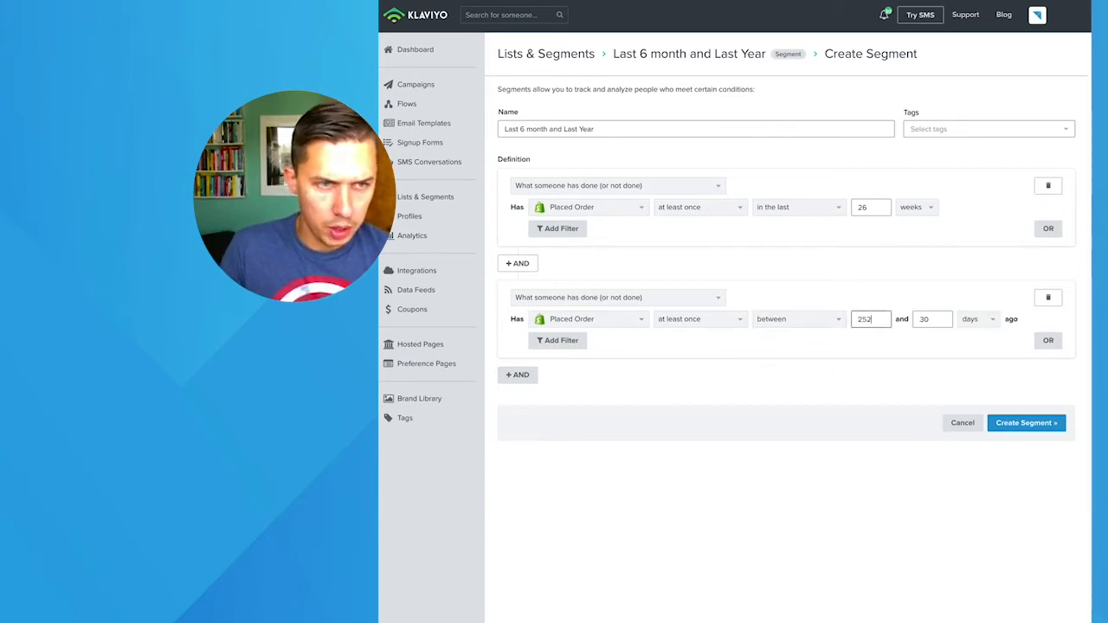
pyautogui.write('52')
pyautogui.scroll(-1, 940, 337)
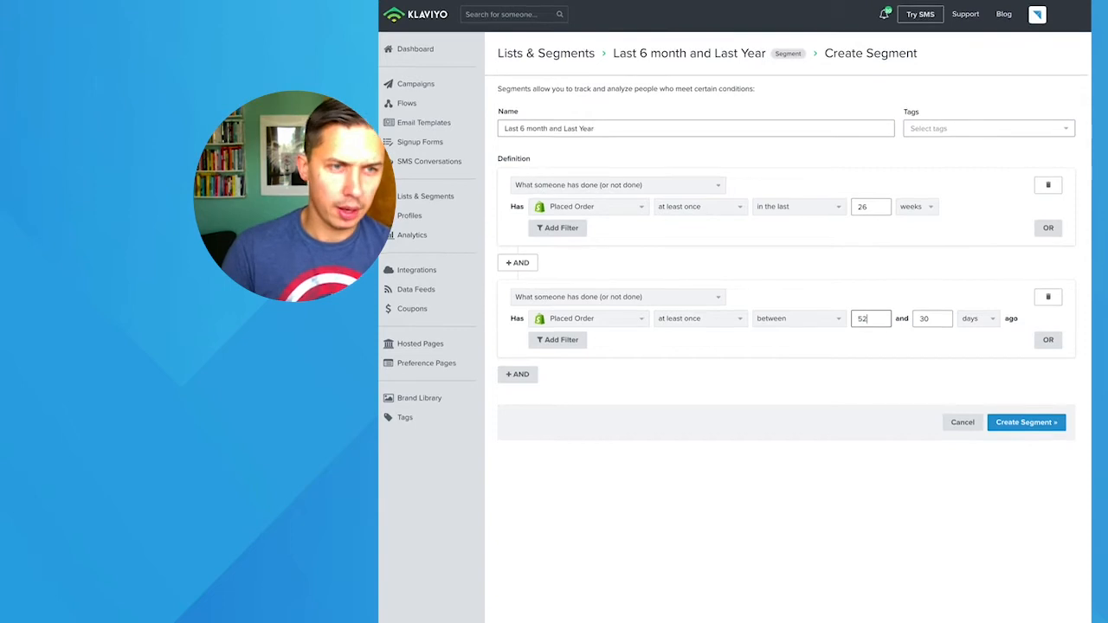
pyautogui.moveTo(937, 320); pyautogui.dragTo(831, 326)
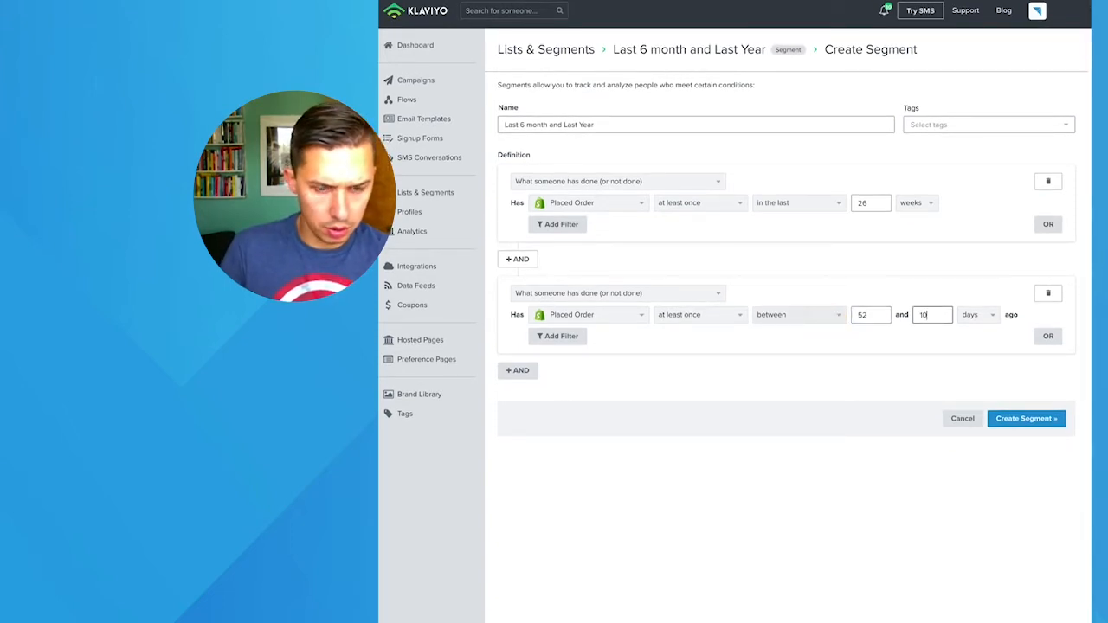
pyautogui.click(983, 315)
pyautogui.click(988, 371)
pyautogui.click(1011, 426)
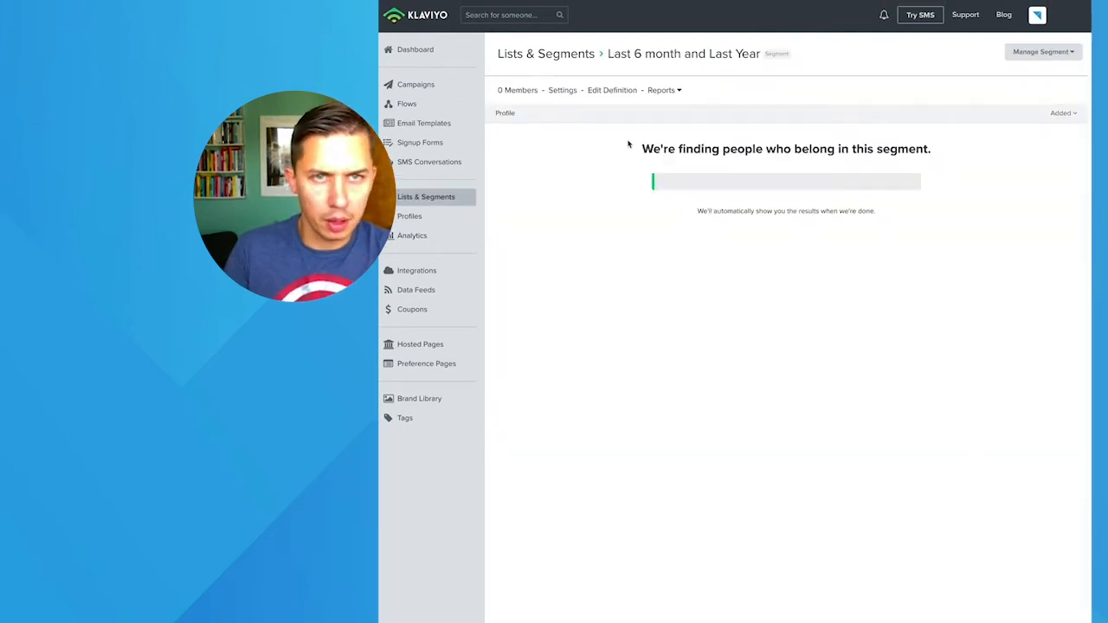
# Step: Edit the segment's definition to rename it "Segment #1 - Last 6 month and Last Year", and save the update
pyautogui.click(614, 95)
pyautogui.click(504, 129)
pyautogui.write('Segmen')
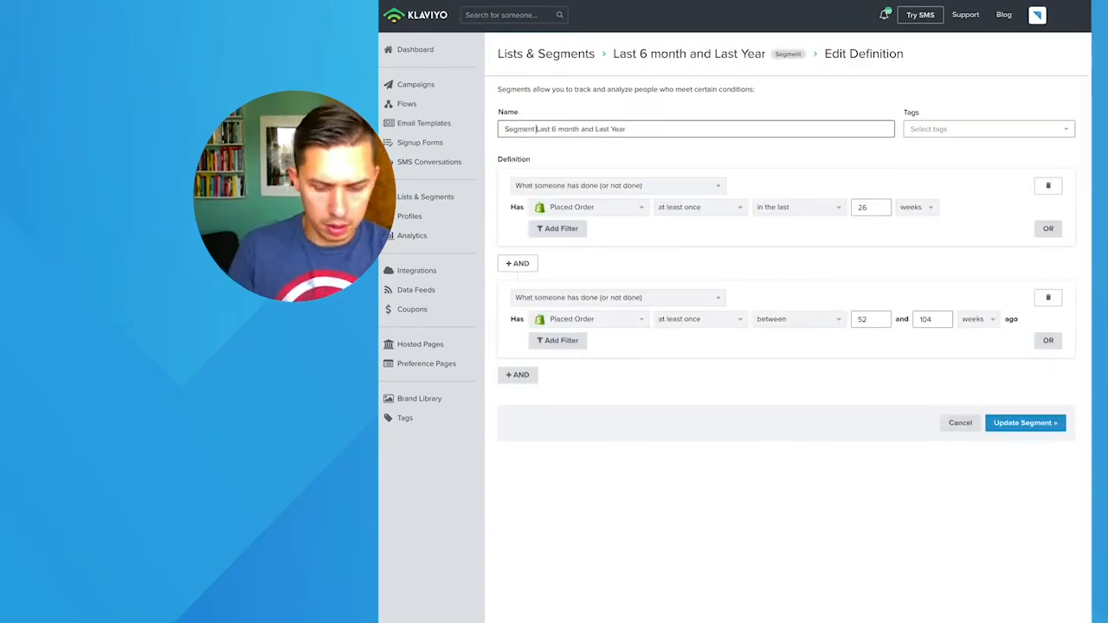
pyautogui.write('t #1 -')
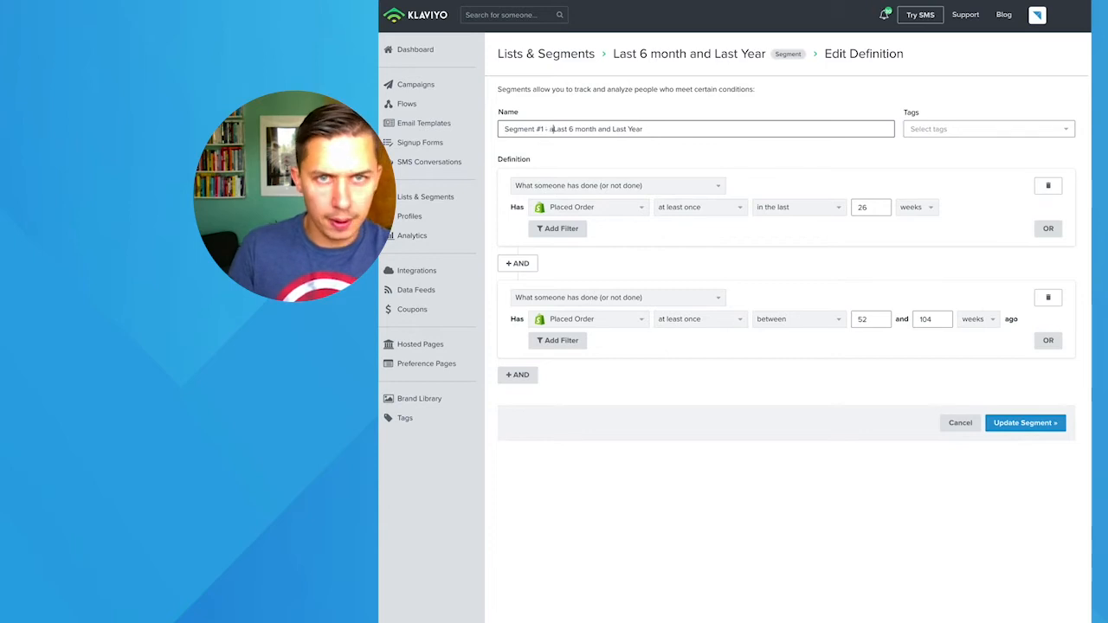
pyautogui.press('Return')
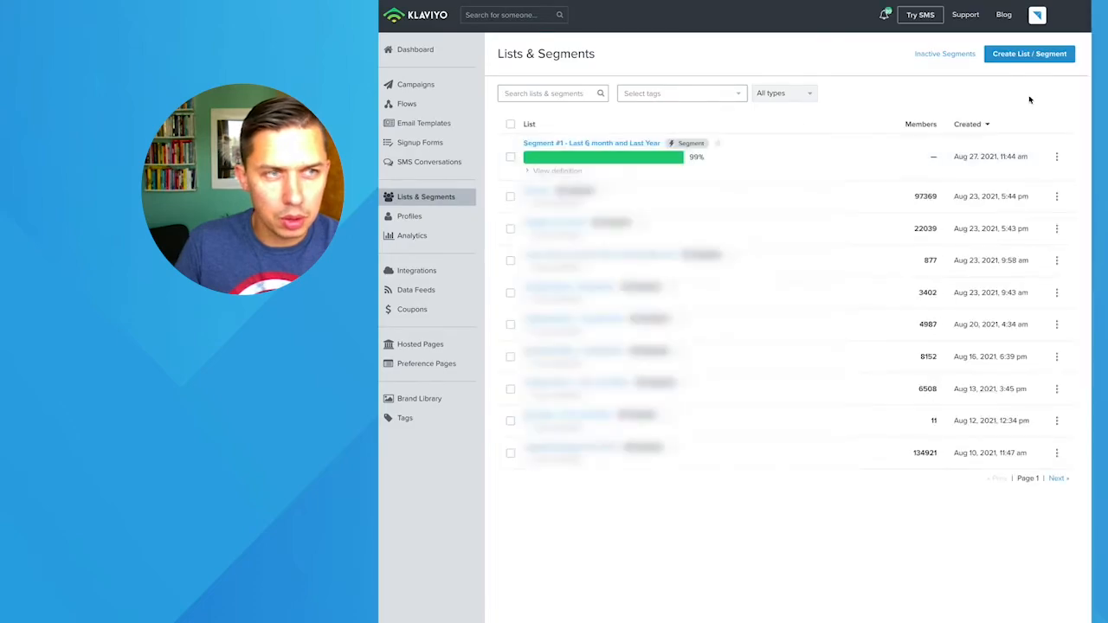
# Step: Start another new segment and name it "Segment #2 - Purchased last year"
pyautogui.click(1028, 53)
pyautogui.click(826, 154)
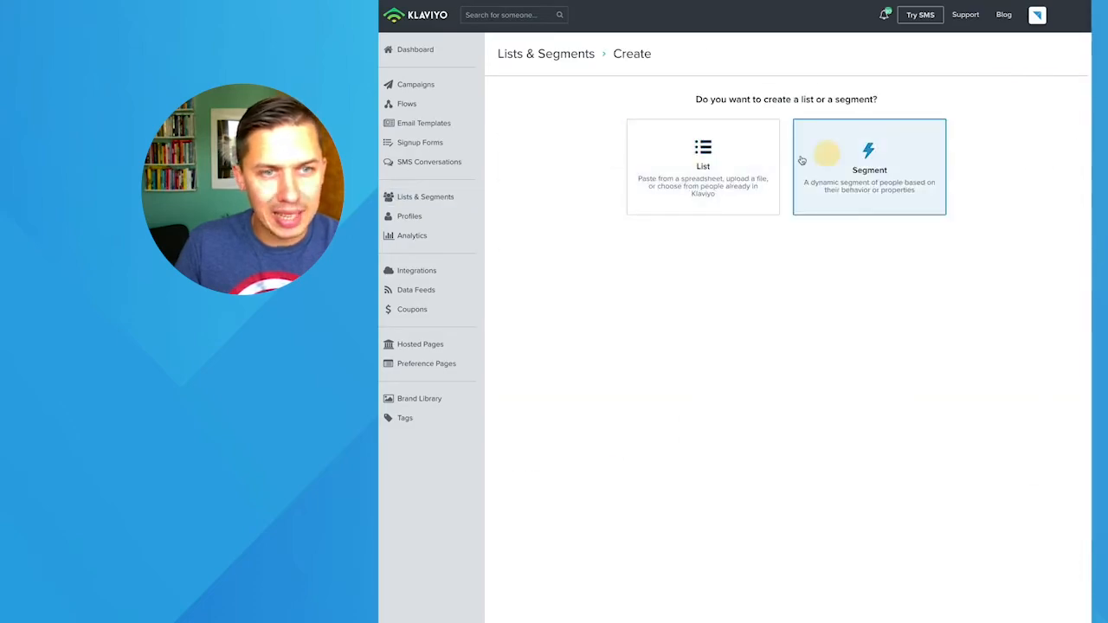
pyautogui.click(730, 129)
pyautogui.write('Segment #1 -')
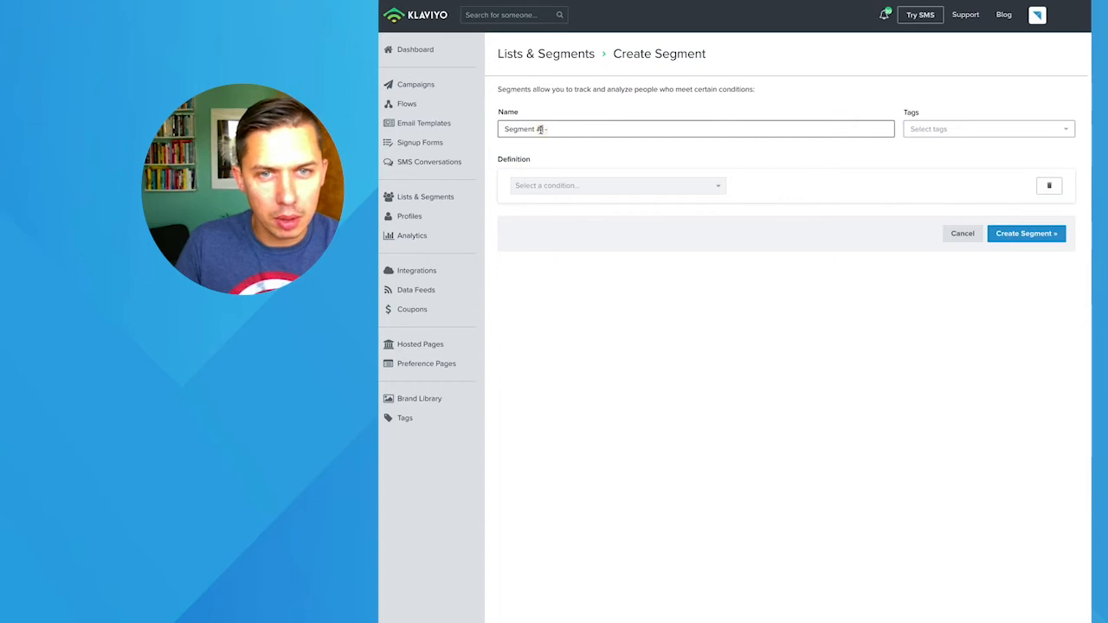
pyautogui.click(541, 129)
pyautogui.press('BackSpace')
pyautogui.write('2')
pyautogui.click(579, 124)
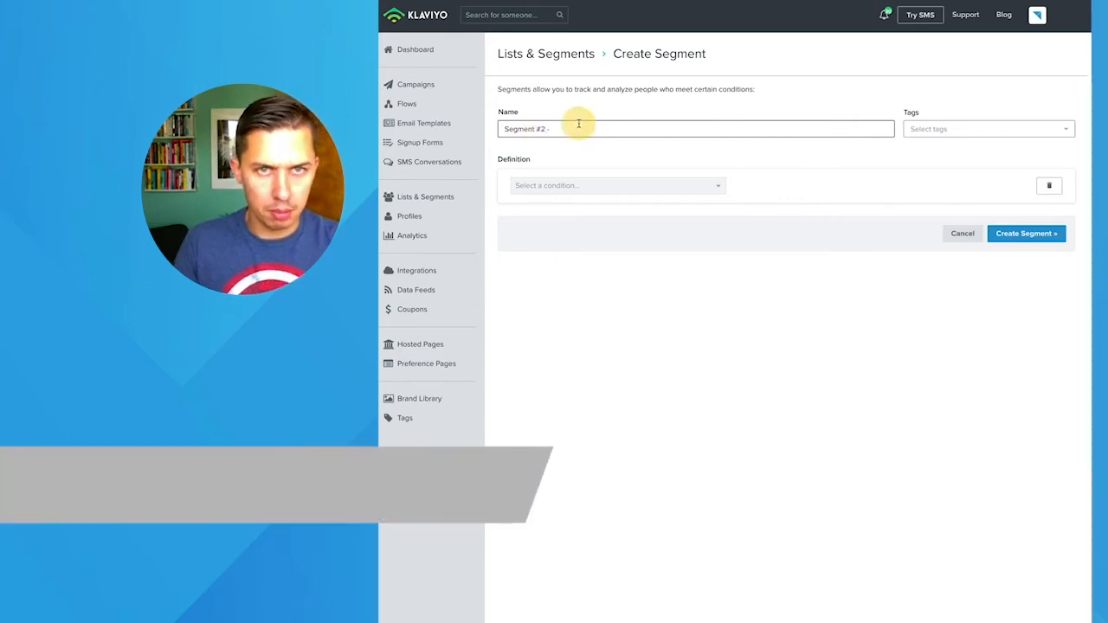
pyautogui.write('Purchased last year')
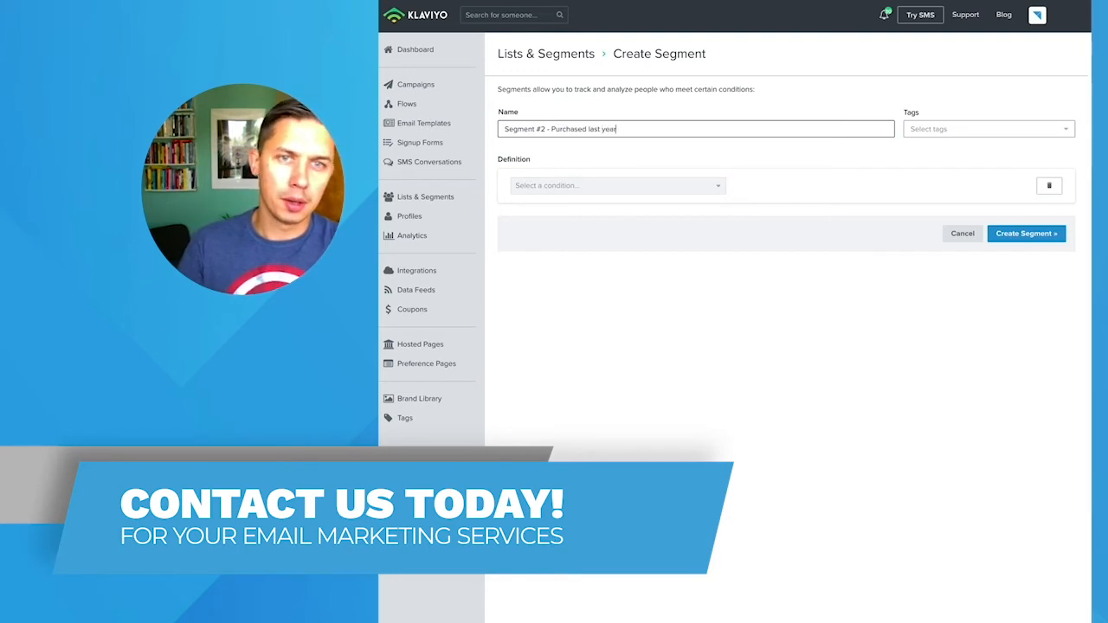
# Step: Define Segment #2 with a "What someone has done (or not done)" condition using the Placed Order metric
pyautogui.click(616, 185)
pyautogui.click(606, 203)
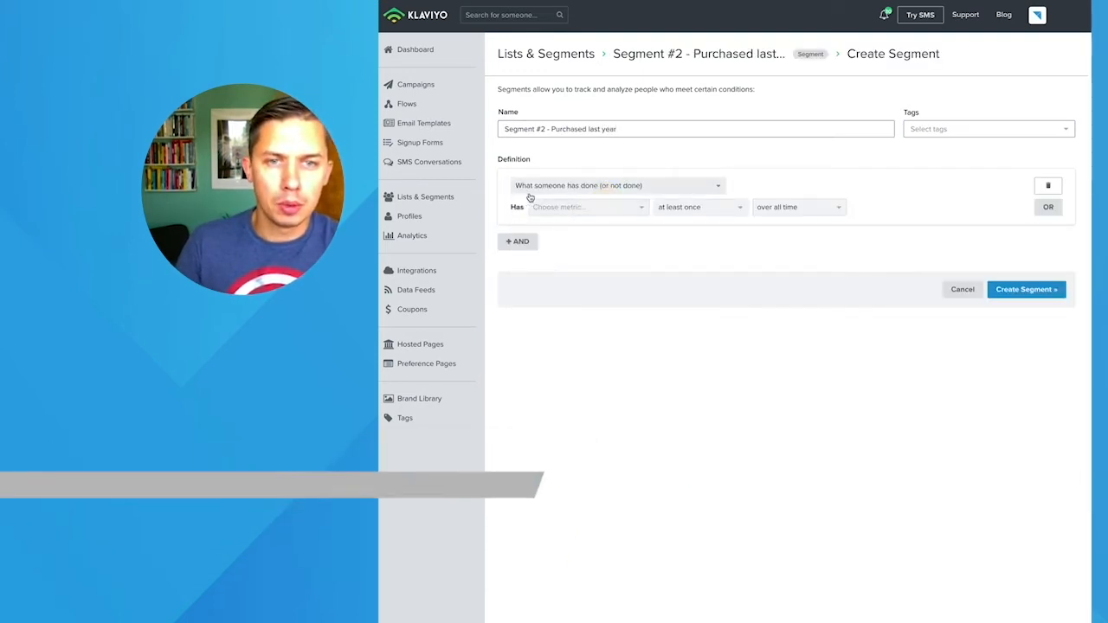
pyautogui.click(571, 207)
pyautogui.write('place')
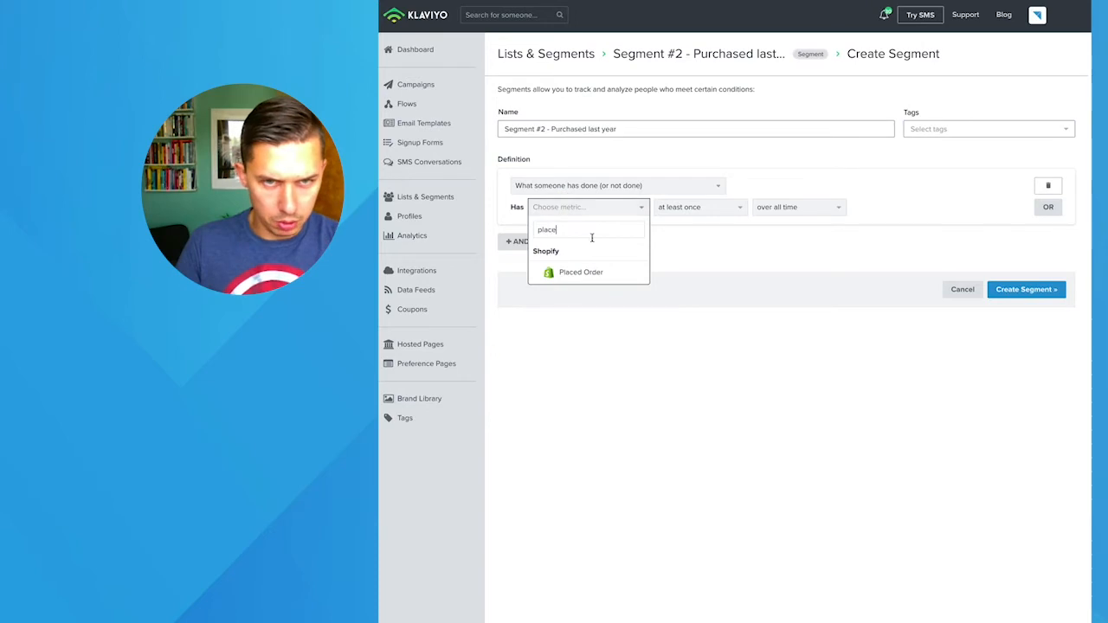
pyautogui.click(585, 271)
# Step: Set the order time frame to a "between" range starting at 52, measured in weeks, and create the segment
pyautogui.click(776, 208)
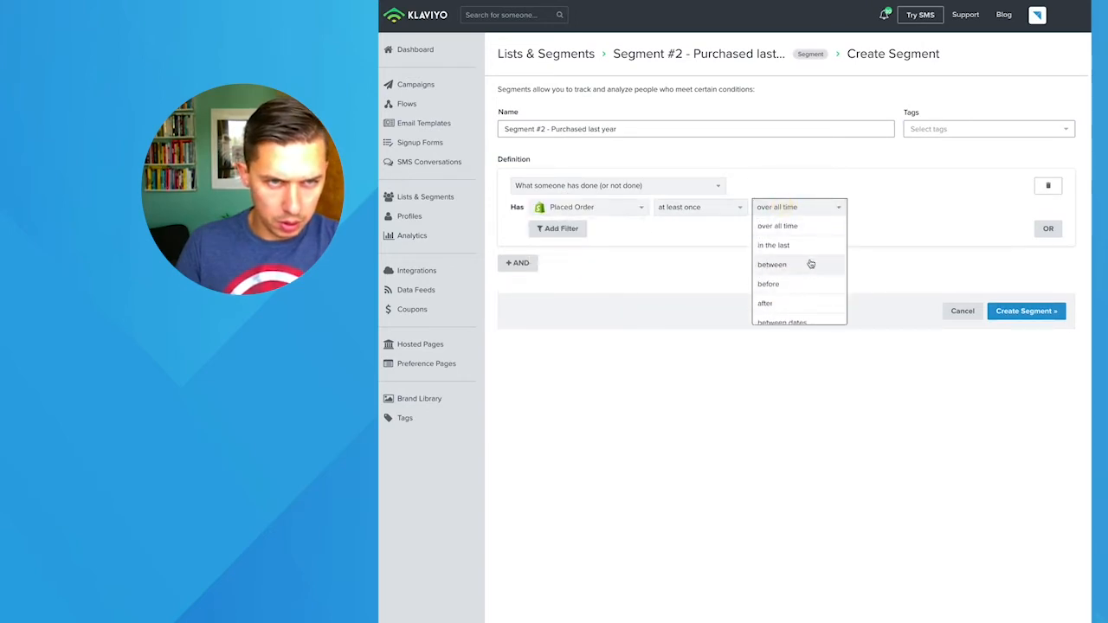
pyautogui.click(812, 265)
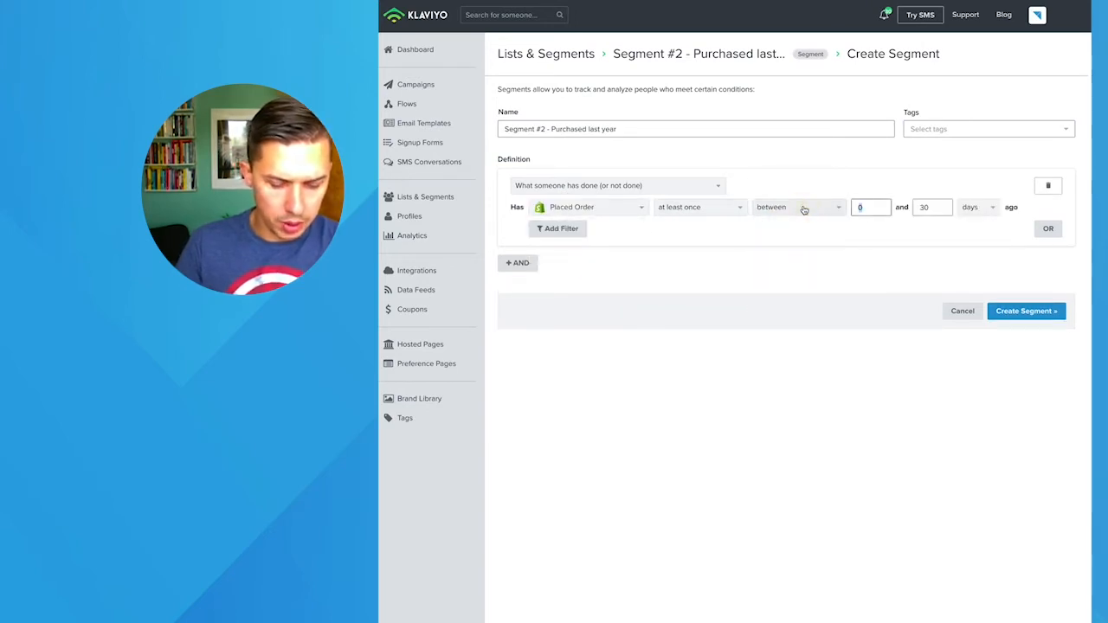
pyautogui.write('52')
pyautogui.press('Tab')
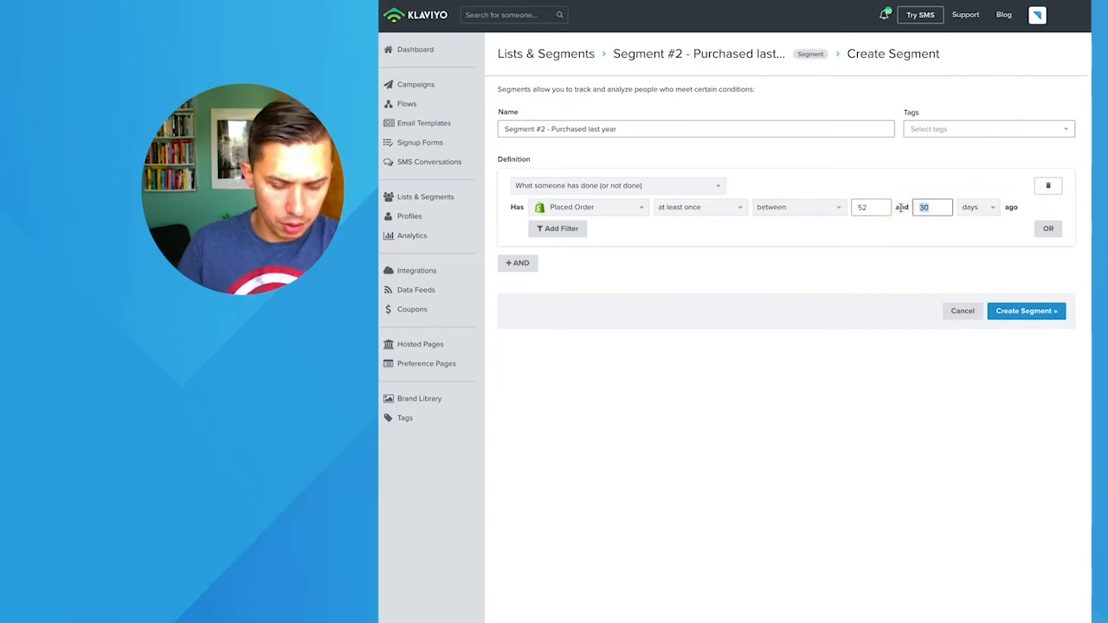
pyautogui.click(977, 209)
pyautogui.click(975, 265)
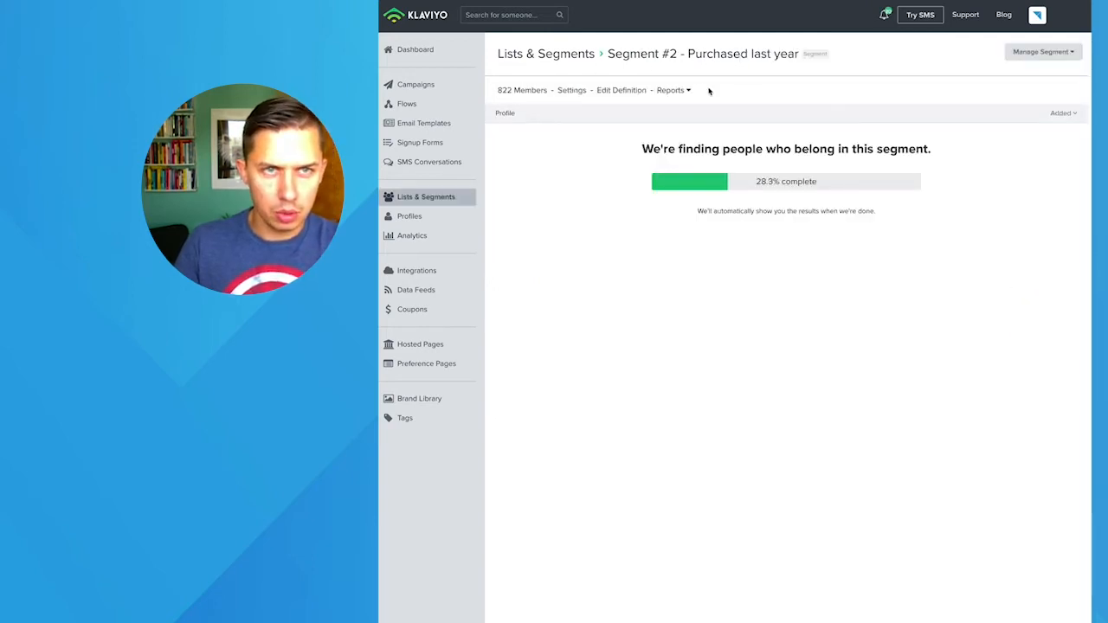
# Step: Return to the lists and segments overview, and add an equals sign after Segment #1 and Segment #2 in the retention rate notes
pyautogui.click(443, 200)
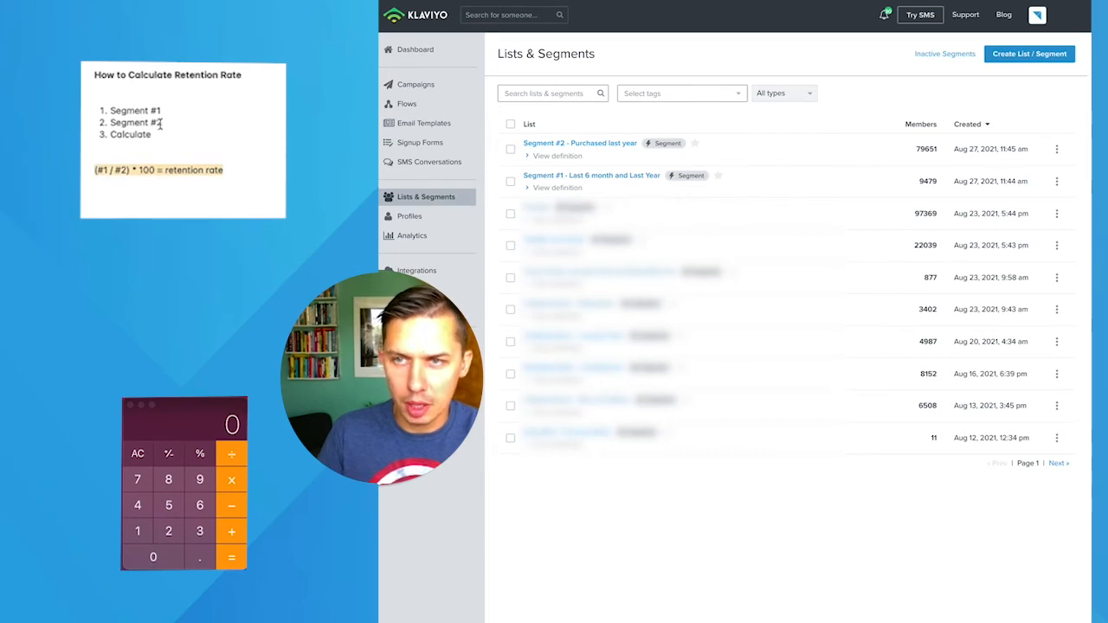
pyautogui.moveTo(160, 123); pyautogui.dragTo(96, 110)
pyautogui.moveTo(137, 171); pyautogui.dragTo(157, 171)
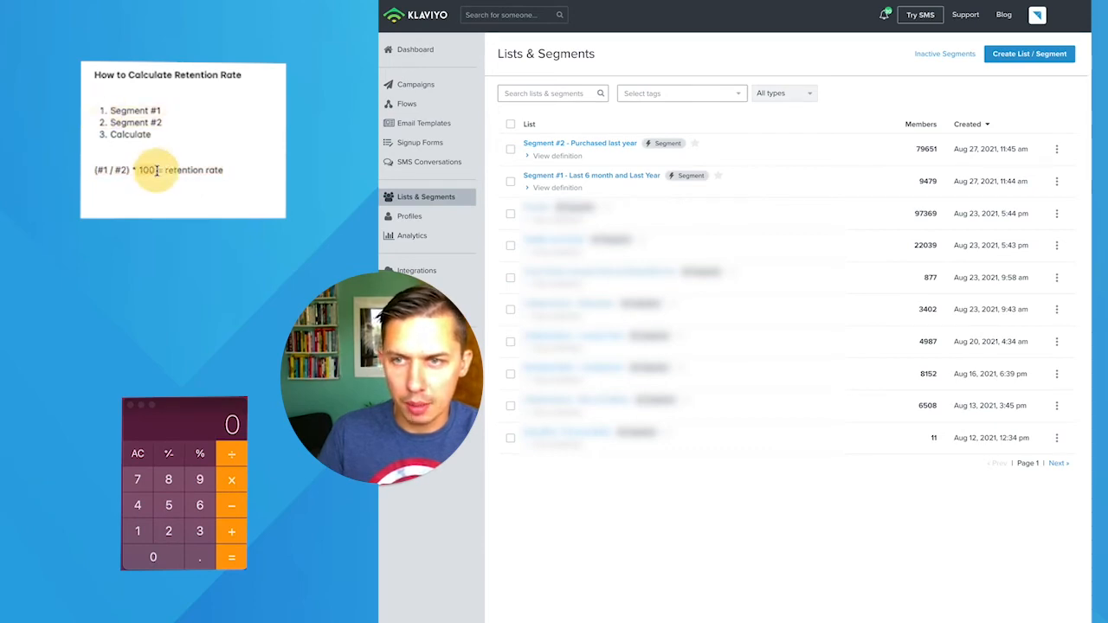
pyautogui.click(213, 110)
pyautogui.write('= ')
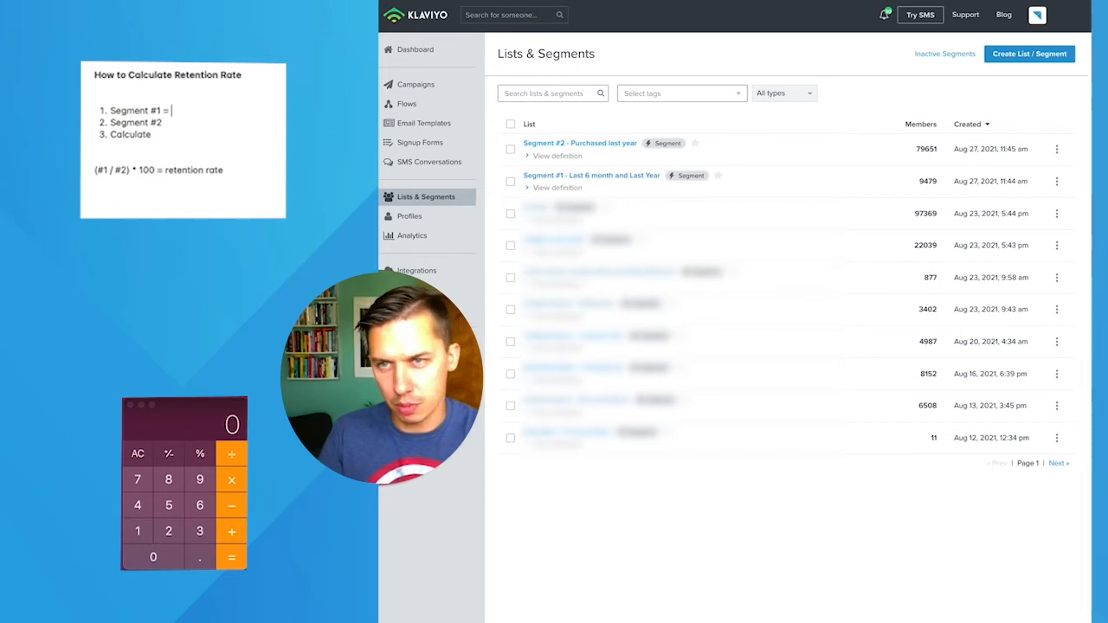
pyautogui.write('=')
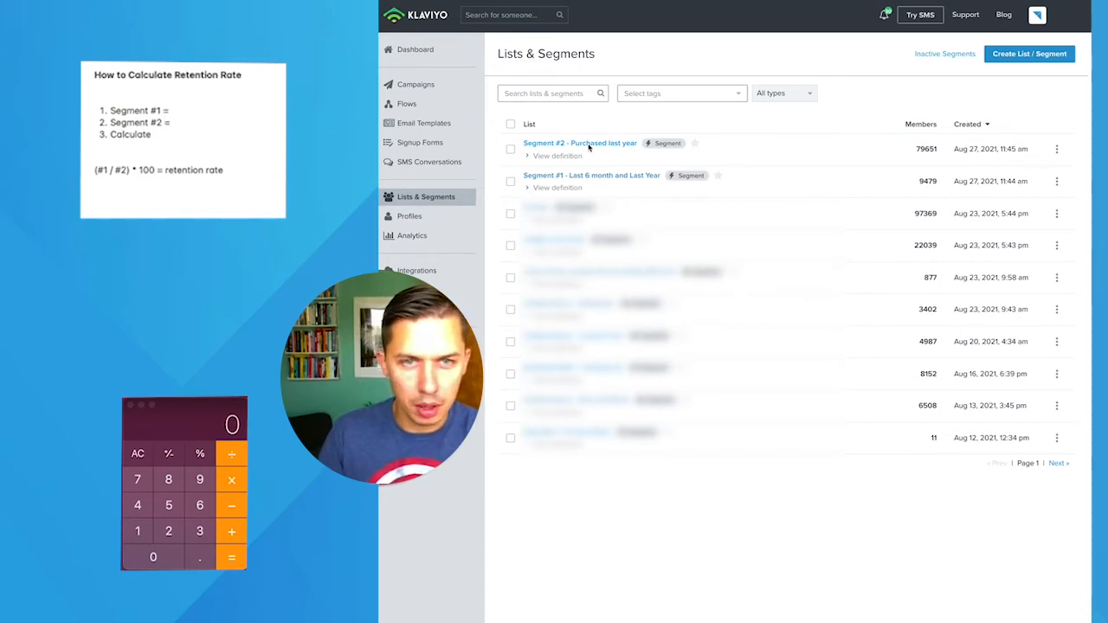
# Step: Copy Segment #1's member count, 9479, into its line in the notes
pyautogui.doubleClick(925, 181)
pyautogui.press('super+c')
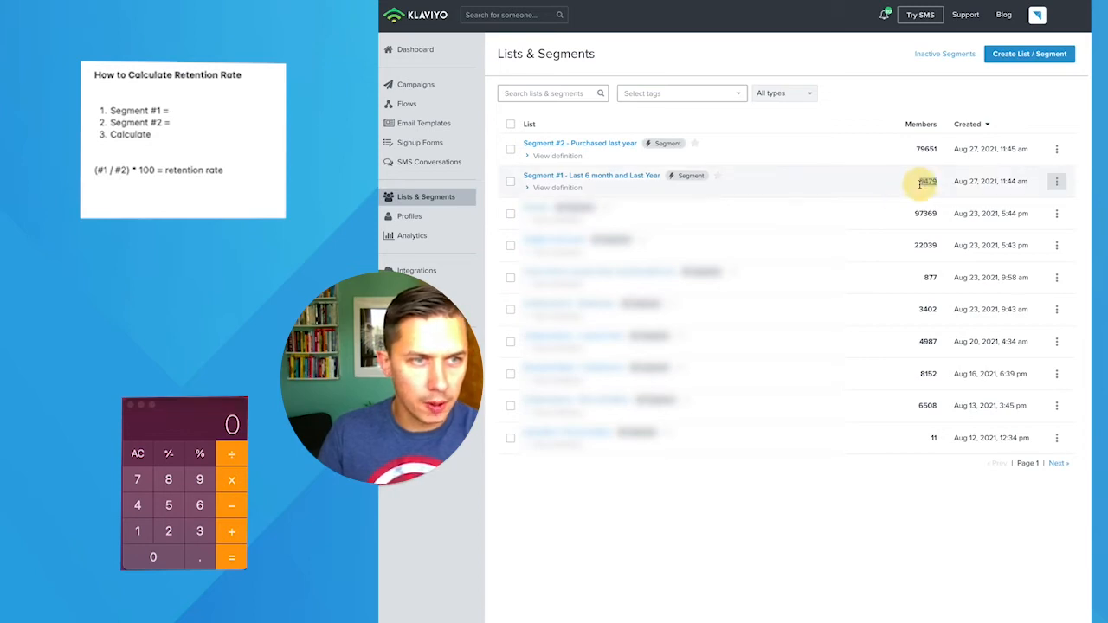
pyautogui.click(194, 113)
pyautogui.press('super+v')
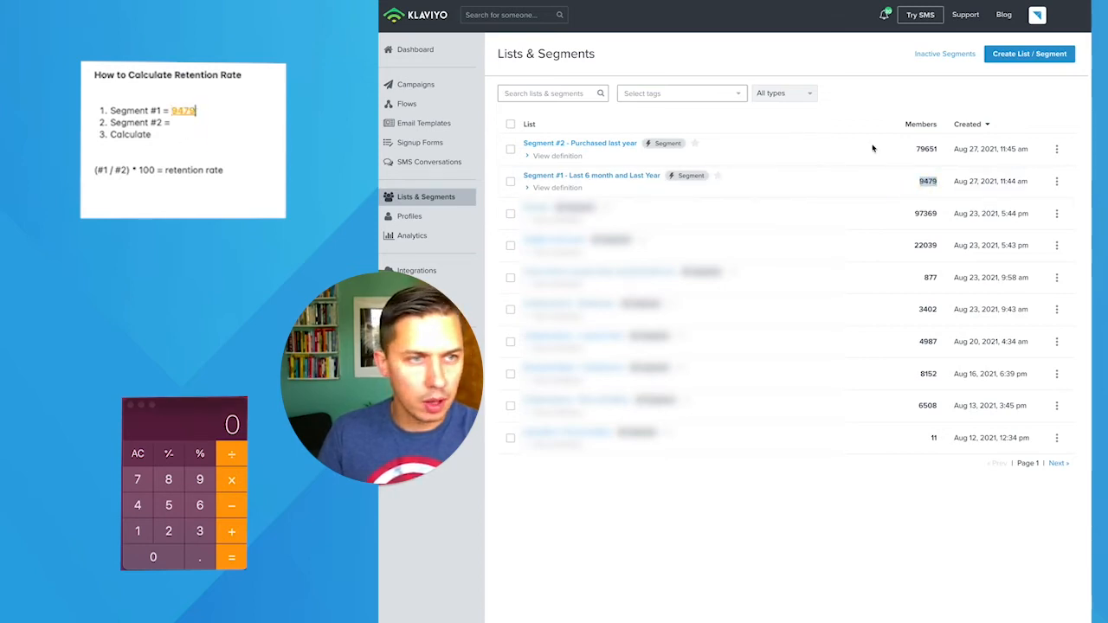
# Step: Copy Segment #2's member count, 79651, into its line in the notes, leaving no extra list line below it
pyautogui.doubleClick(925, 149)
pyautogui.press('super+c')
pyautogui.click(256, 123)
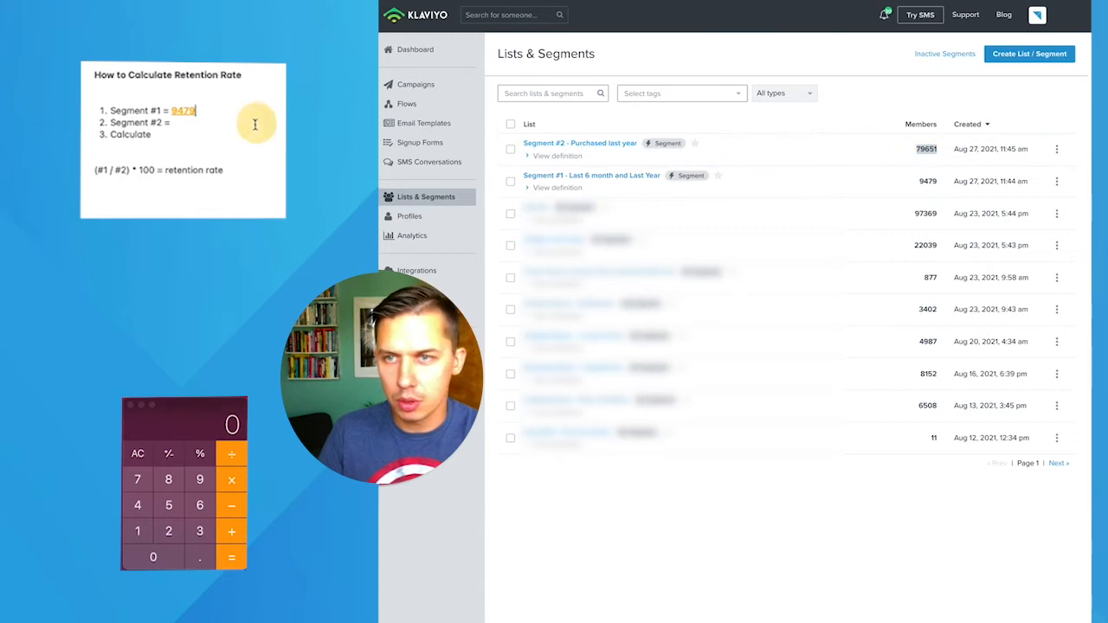
pyautogui.press('super+v')
pyautogui.press('Return')
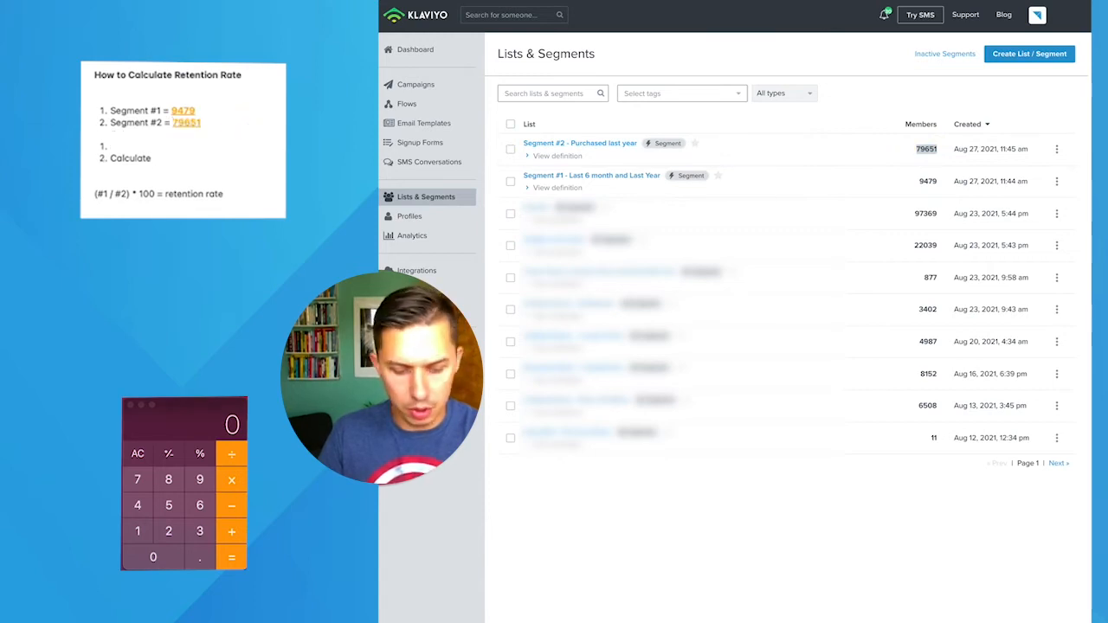
pyautogui.press('BackSpace')
pyautogui.press('BackSpace')
# Step: Copy 9479 from the Segment #1 line onto a new line below the retention rate formula
pyautogui.moveTo(200, 111); pyautogui.dragTo(174, 114)
pyautogui.press('super+c')
pyautogui.click(275, 173)
pyautogui.press('Return')
pyautogui.press('Return')
pyautogui.press('super+v')
# Step: Complete the calculation line below the formula in the notes as ( 9479 / 79651 ) * 100 =, copying 79651 from the Segment #2 line
pyautogui.moveTo(207, 131); pyautogui.dragTo(174, 123)
pyautogui.click(218, 120)
pyautogui.click(165, 207)
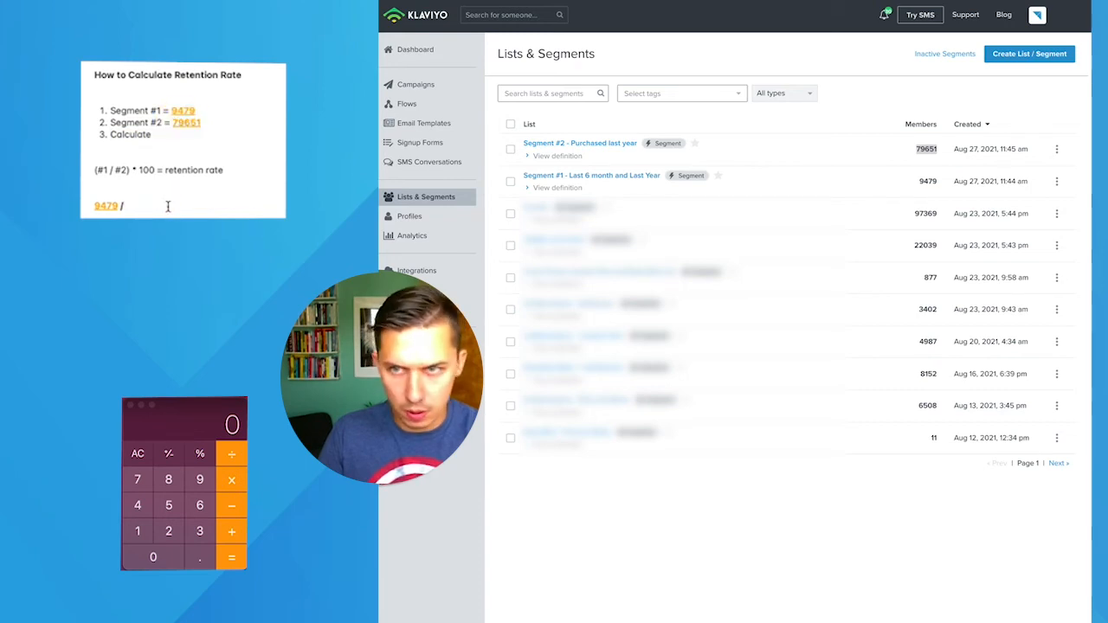
pyautogui.write(')')
pyautogui.click(89, 206)
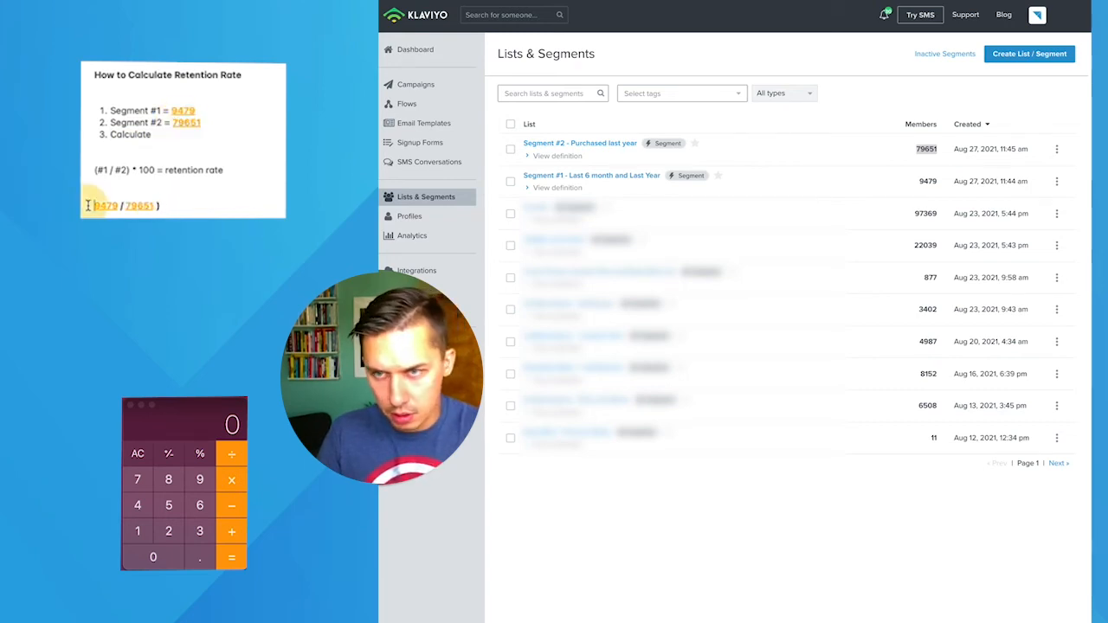
pyautogui.write('(')
pyautogui.click(188, 206)
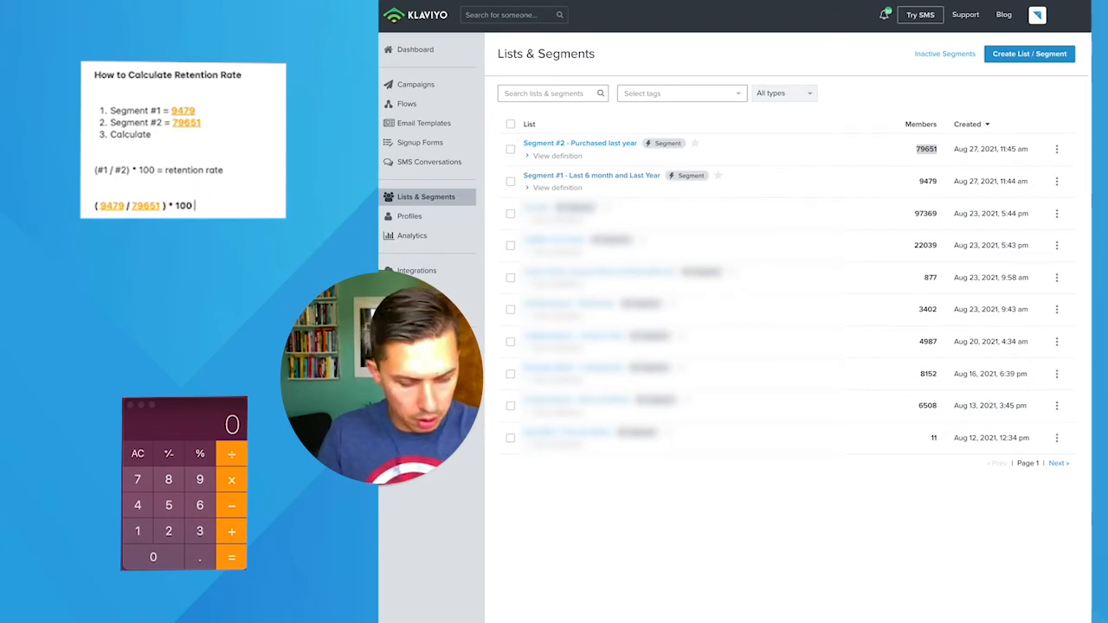
# Step: Switch to the calculator and divide 9479 by 79651
pyautogui.click(212, 430)
pyautogui.click(200, 479)
pyautogui.click(138, 504)
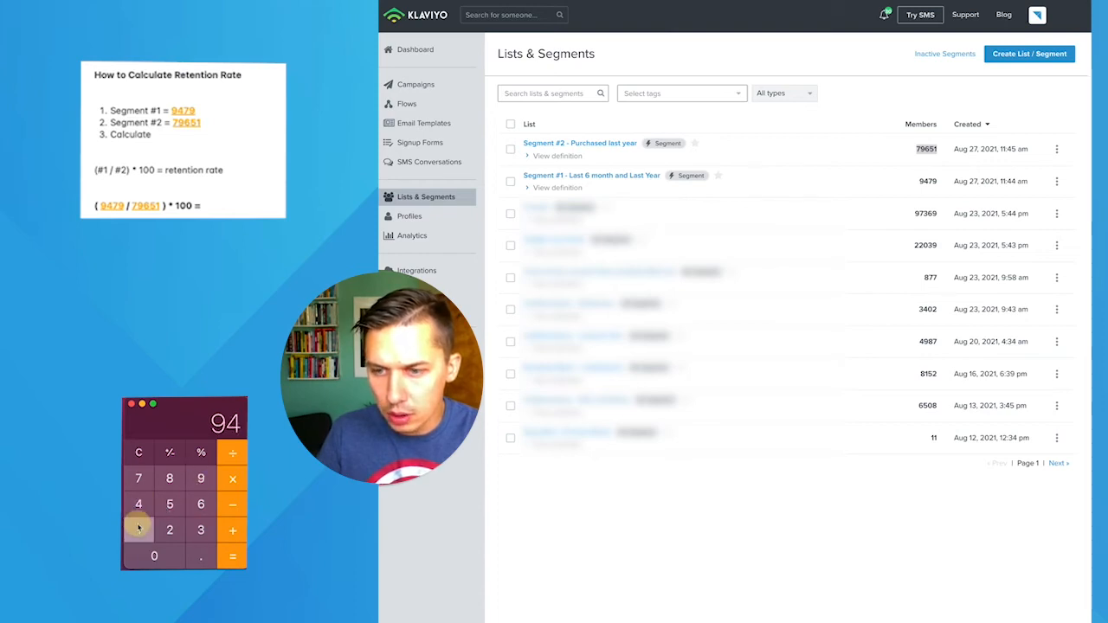
pyautogui.click(138, 478)
pyautogui.click(201, 480)
pyautogui.click(232, 452)
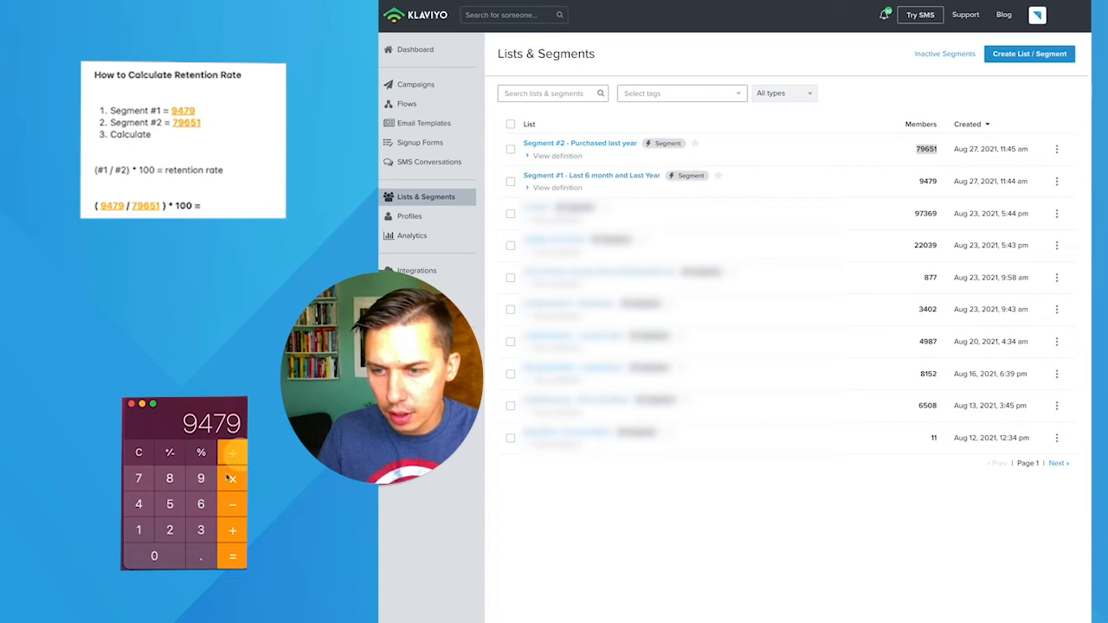
pyautogui.click(140, 480)
pyautogui.click(200, 480)
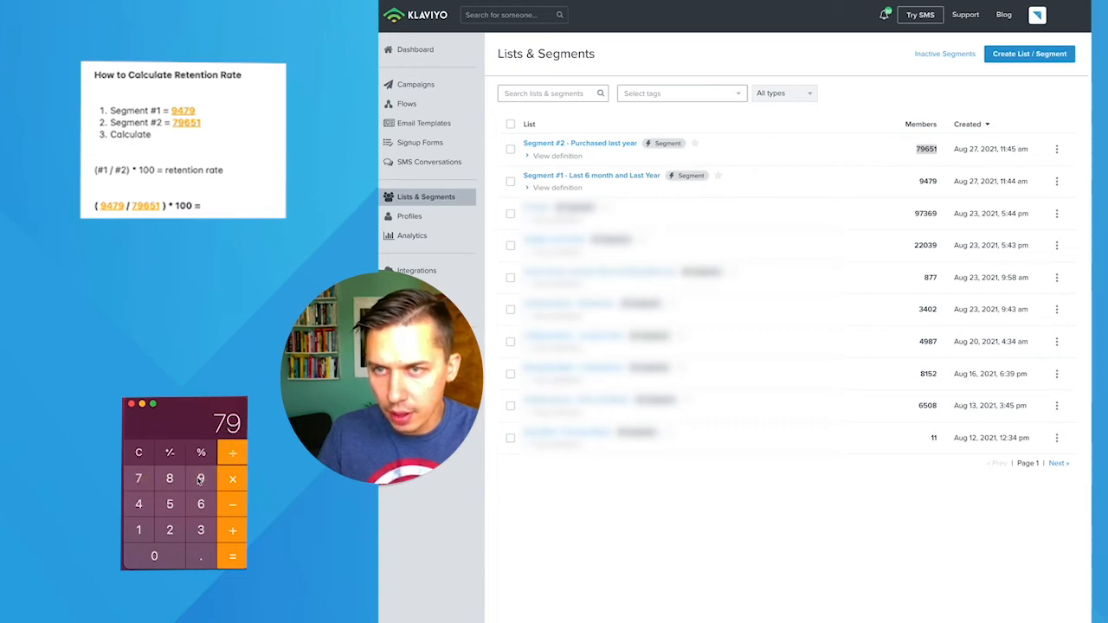
pyautogui.click(199, 503)
pyautogui.click(170, 505)
pyautogui.click(139, 530)
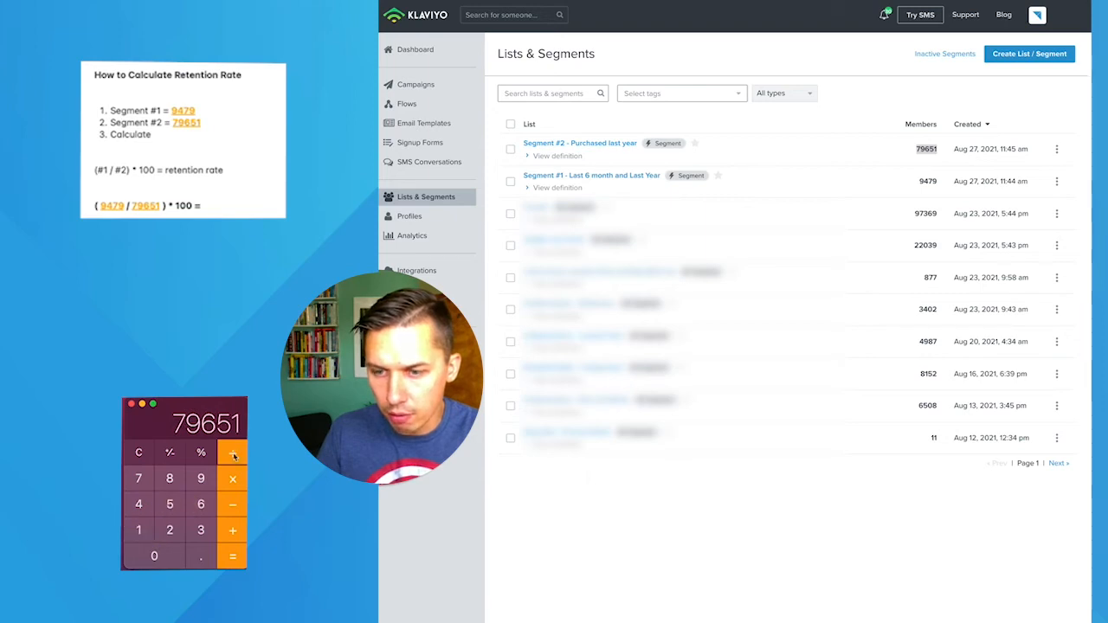
pyautogui.click(232, 557)
# Step: Multiply the quotient by 100 in the calculator, and enter 11.9% as the result at the end of the calculation line in the notes
pyautogui.click(232, 483)
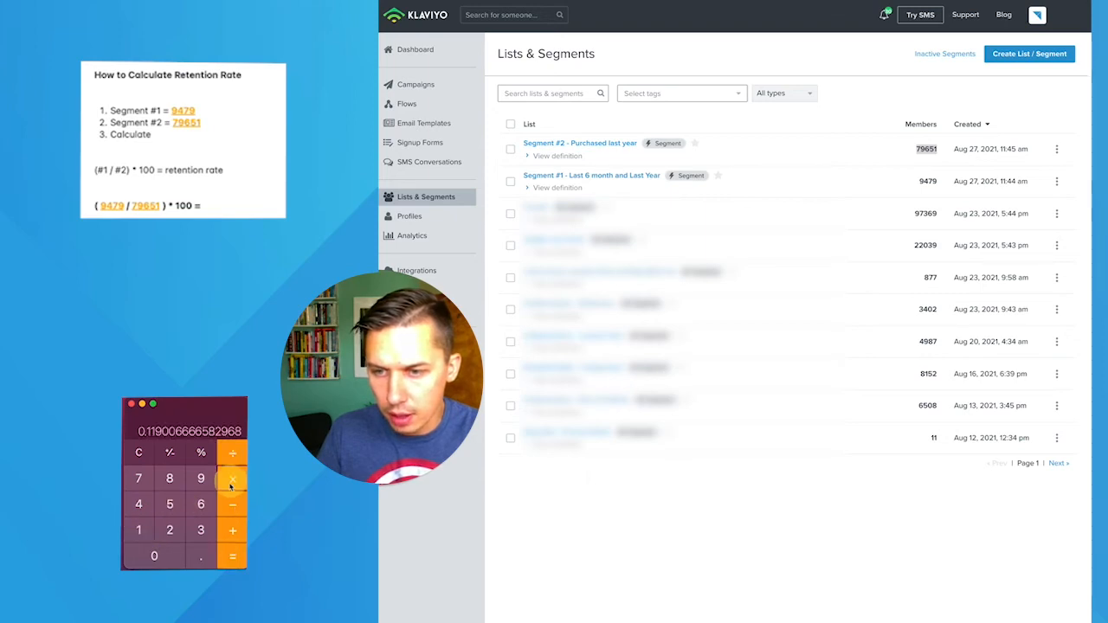
pyautogui.click(138, 530)
pyautogui.click(154, 557)
pyautogui.click(154, 557)
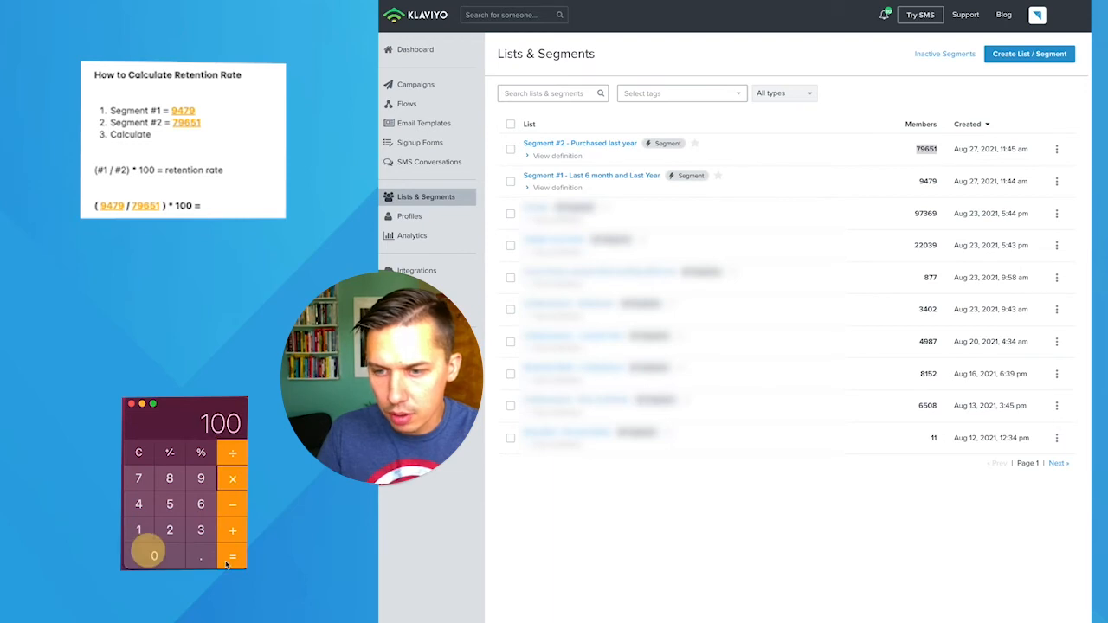
pyautogui.click(232, 557)
pyautogui.click(265, 211)
pyautogui.write('11.9%')
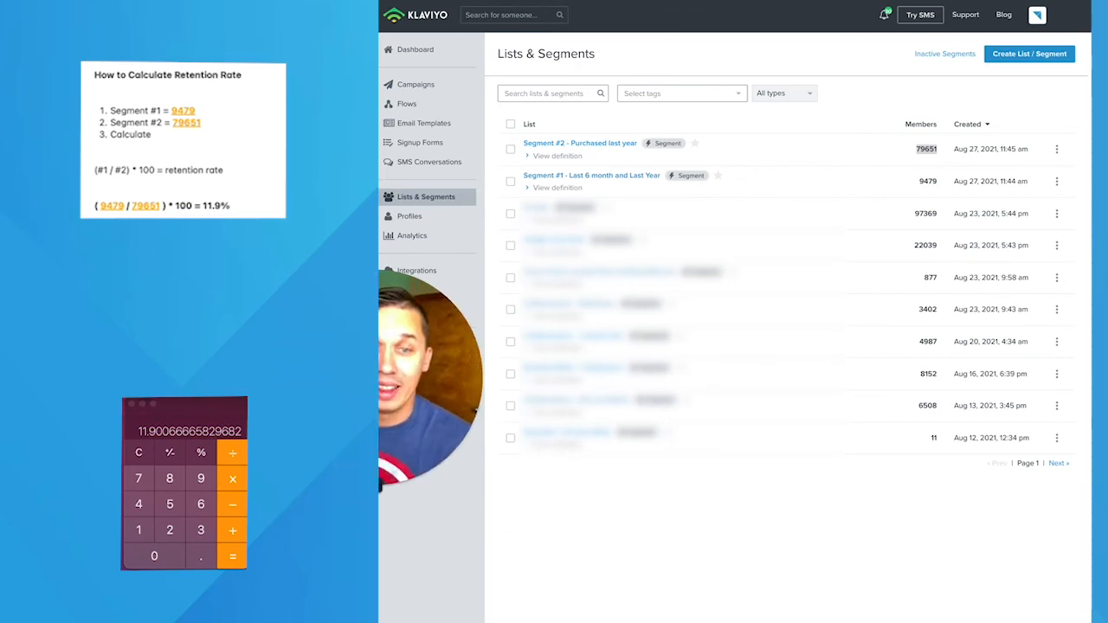
pyautogui.moveTo(390, 367); pyautogui.dragTo(398, 132)
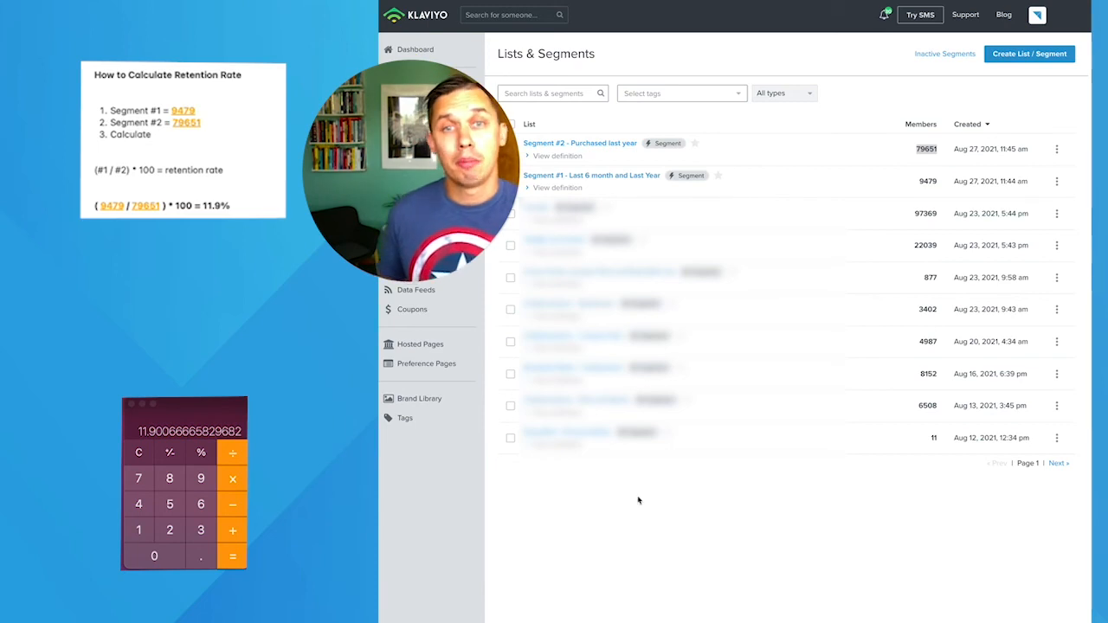